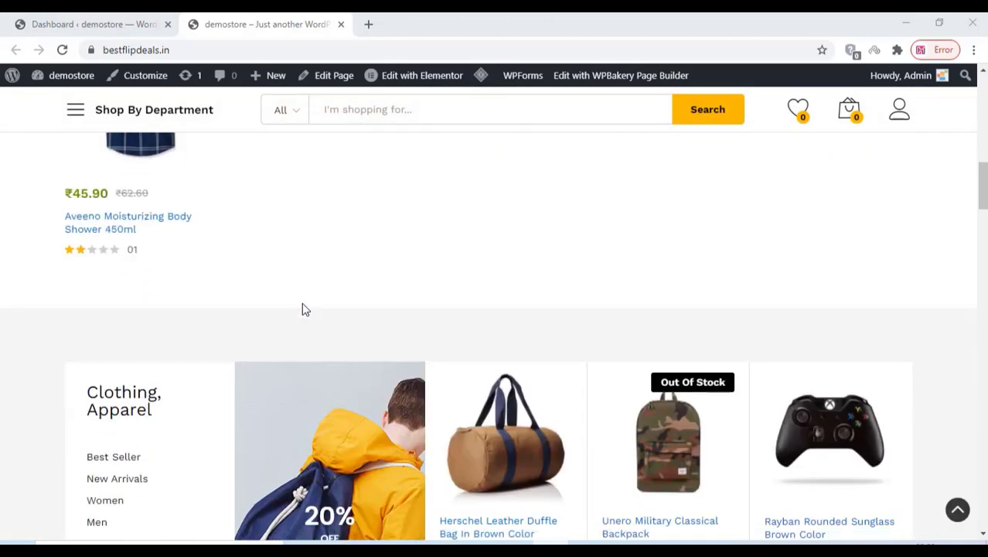
Add the Herschel Leather Duffle Bag In Brown Color from the Clothing, Apparel section to the cart
{"action": "scroll", "coordinate": [303, 310], "scroll_direction": "down", "scroll_amount": 3}
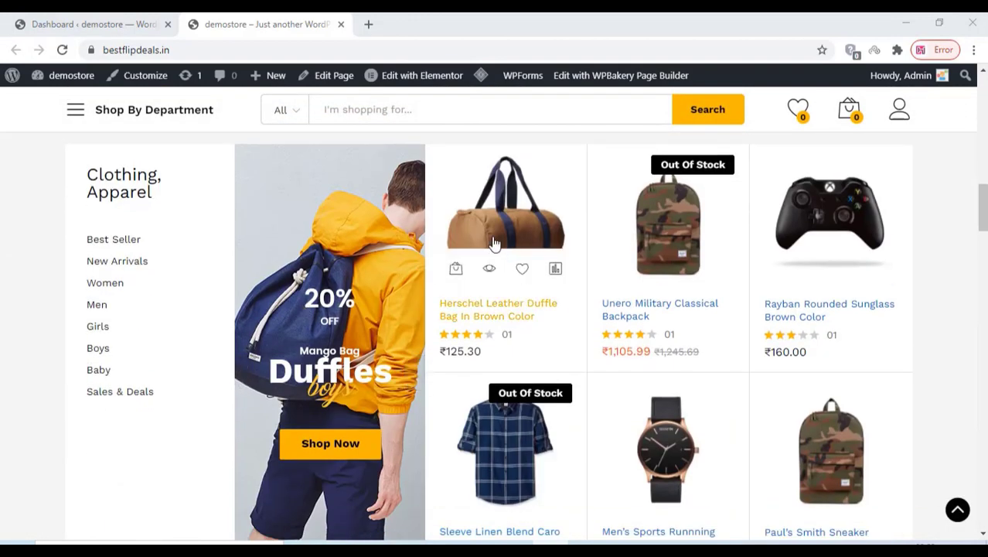
{"action": "left_click", "coordinate": [494, 244]}
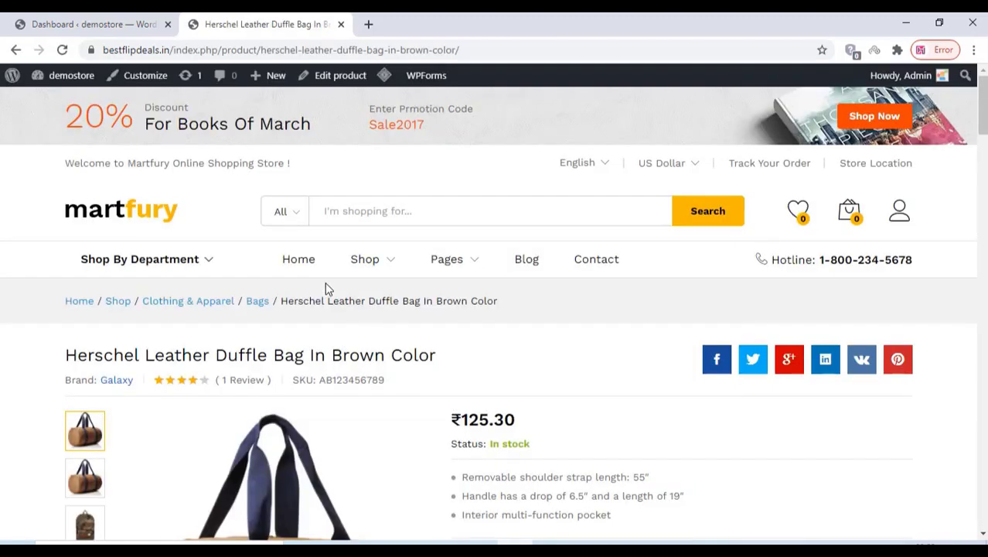
{"action": "scroll", "coordinate": [329, 287], "scroll_direction": "down", "scroll_amount": 4}
{"action": "left_click", "coordinate": [619, 273]}
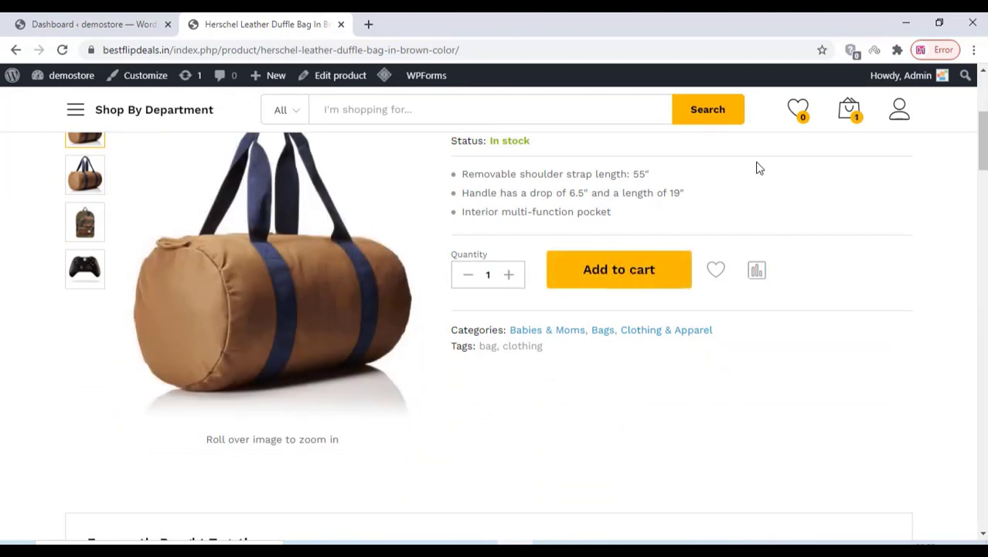
{"action": "mouse_move", "coordinate": [856, 126]}
Switch to the WordPress dashboard and bring up the form for uploading a new plugin in .zip format
{"action": "left_click", "coordinate": [81, 24]}
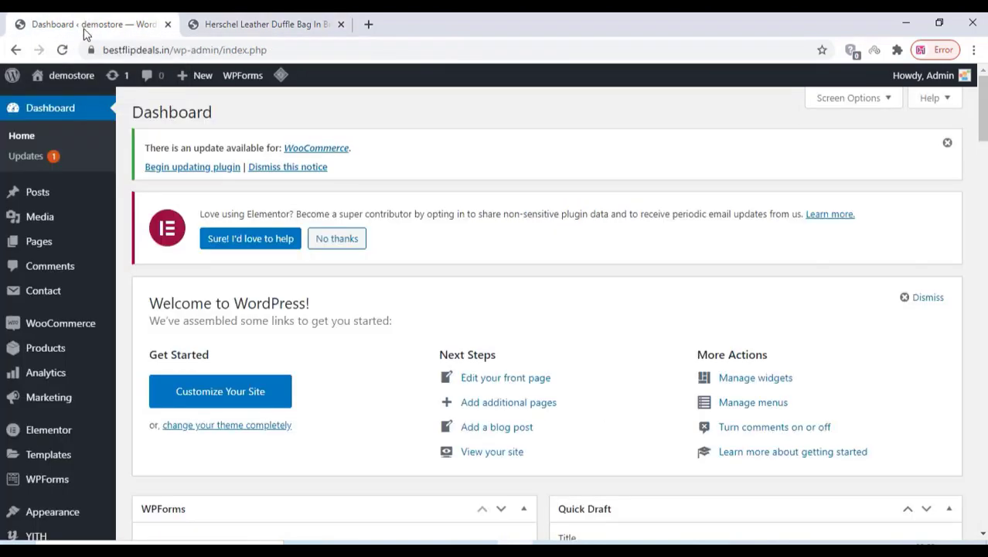
{"action": "scroll", "coordinate": [66, 460], "scroll_direction": "down", "scroll_amount": 4}
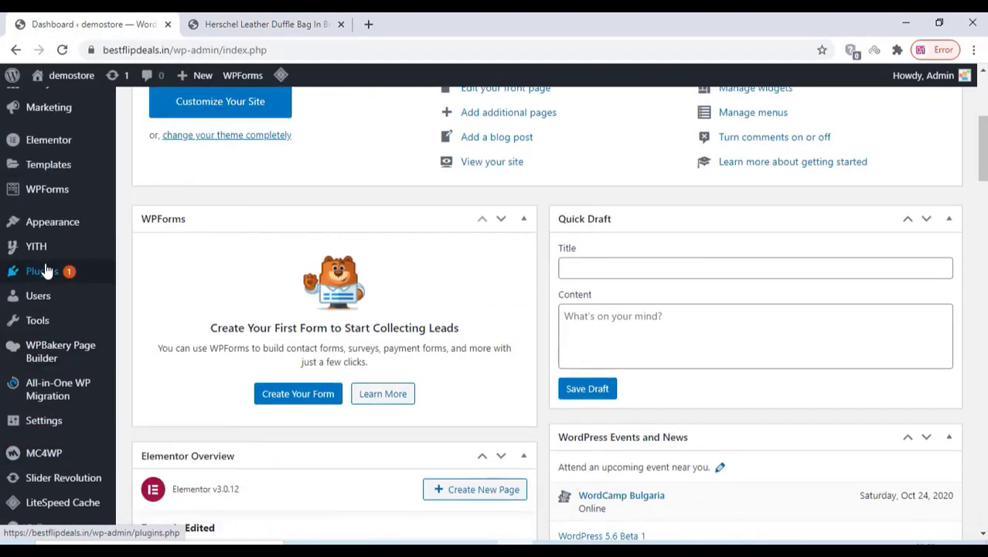
{"action": "mouse_move", "coordinate": [47, 273]}
{"action": "left_click", "coordinate": [144, 296]}
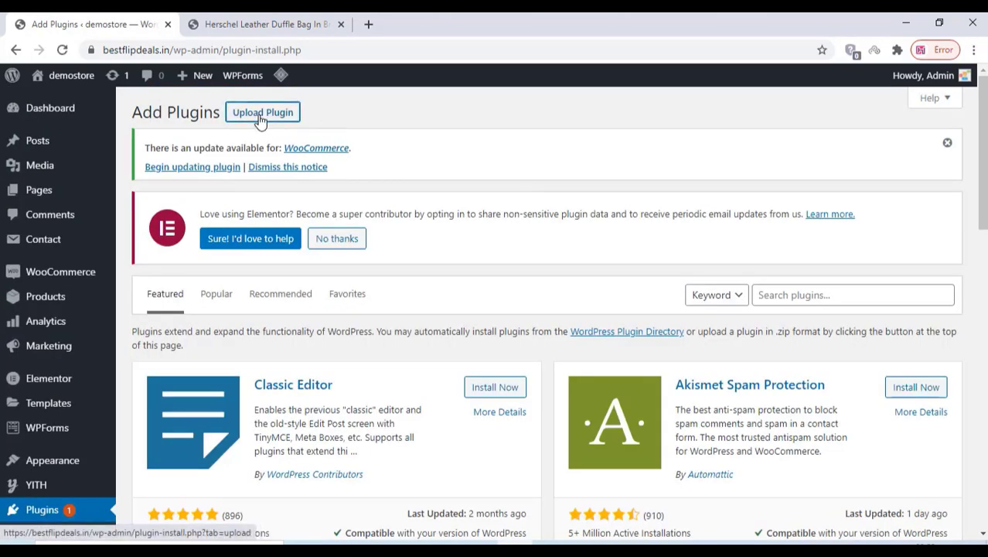
{"action": "left_click", "coordinate": [259, 116]}
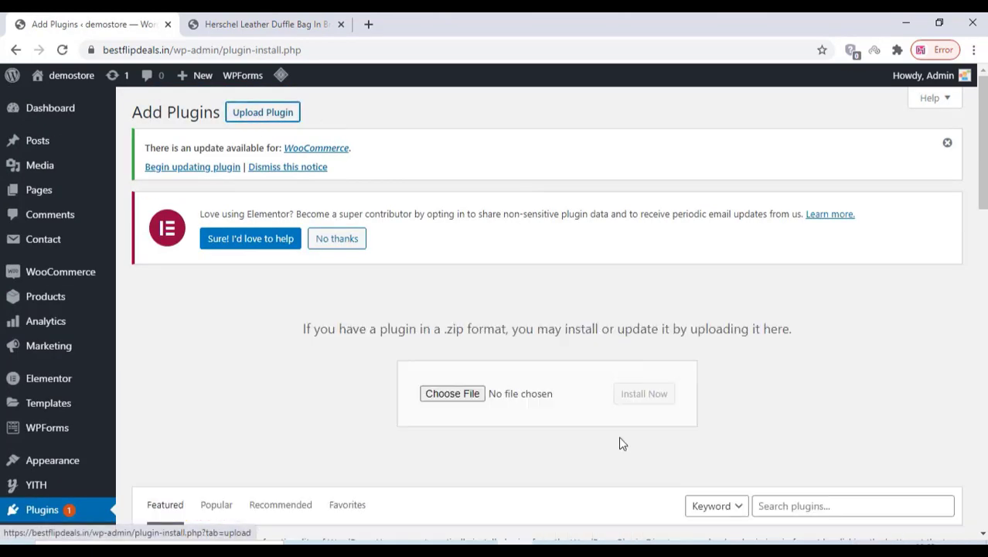
Upload woocommerce-boost-sales from the Desktop folder, then install and activate the plugin
{"action": "left_click", "coordinate": [458, 396]}
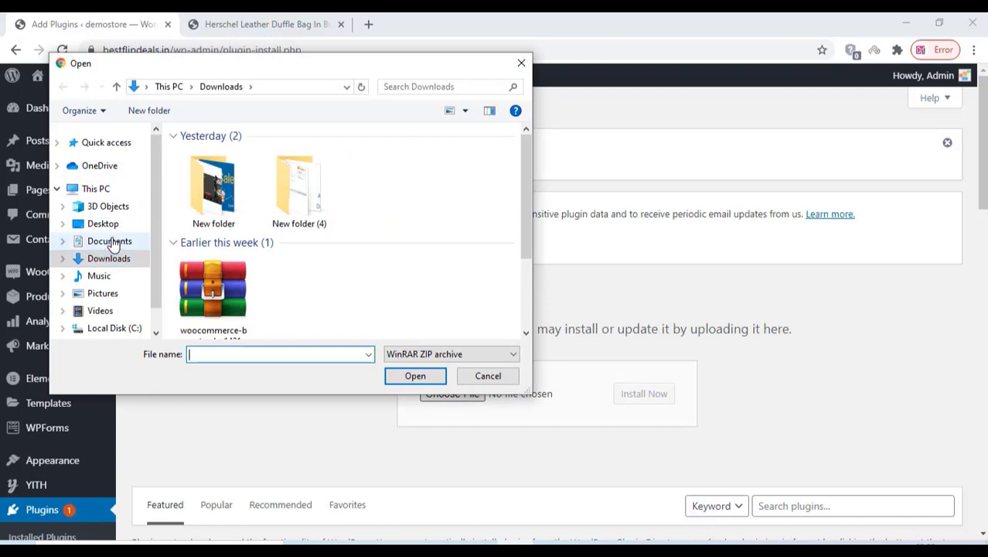
{"action": "left_click", "coordinate": [109, 224]}
{"action": "left_click", "coordinate": [398, 181]}
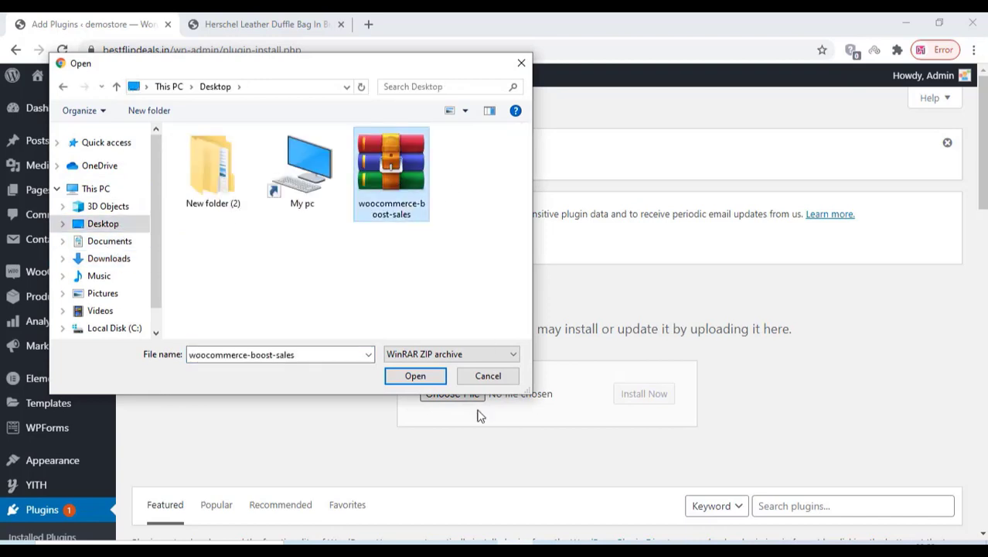
{"action": "left_click", "coordinate": [415, 376]}
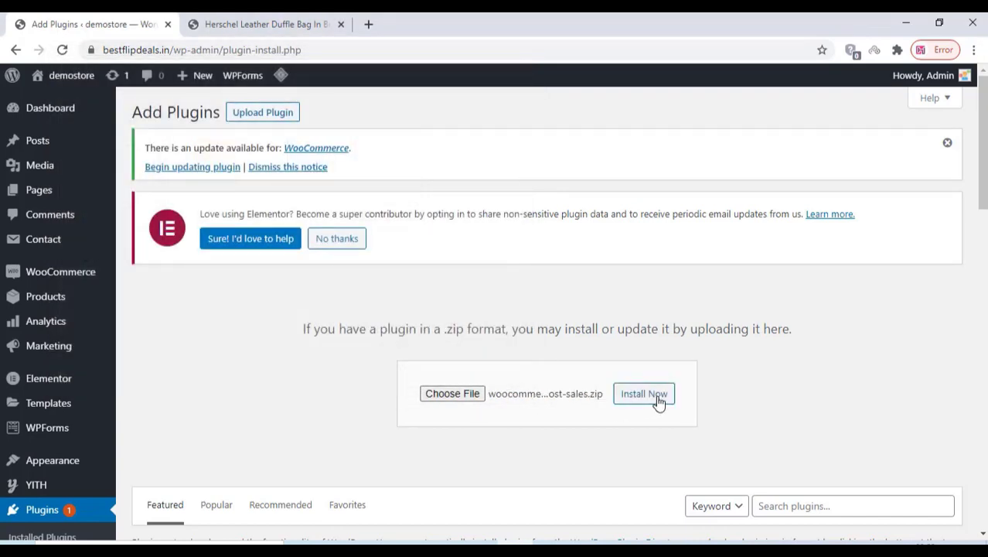
{"action": "left_click", "coordinate": [657, 398]}
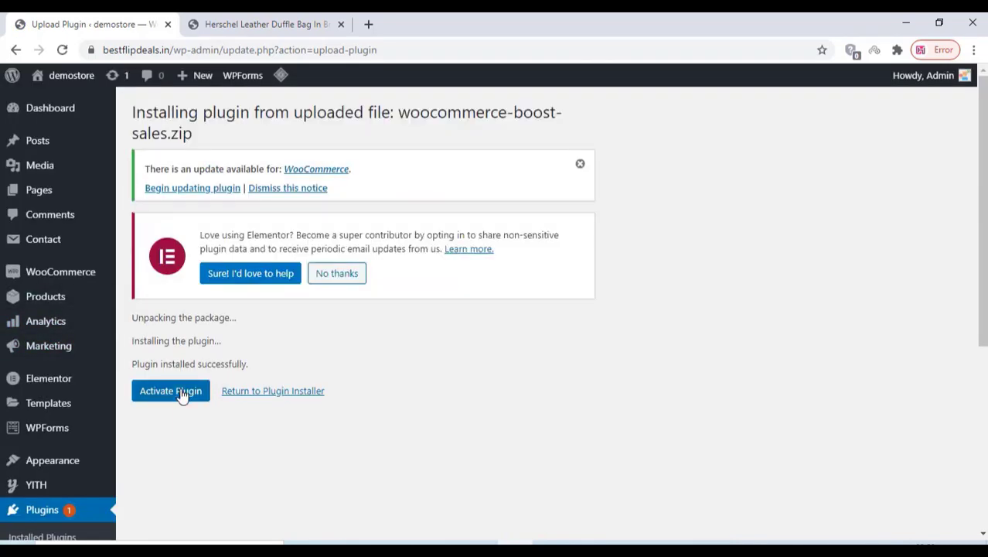
{"action": "left_click", "coordinate": [181, 393]}
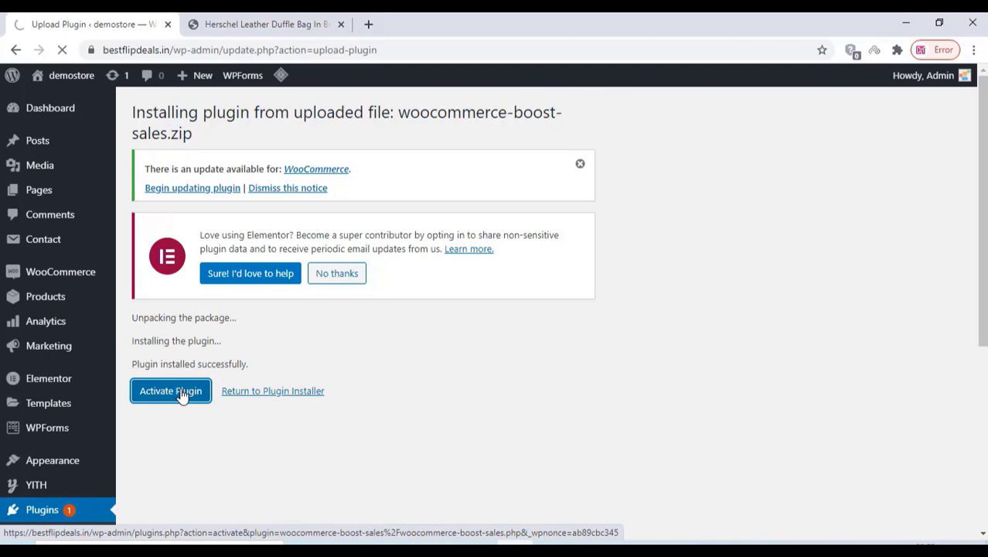
Enable WooCommerce Boost Sales in its general settings and save
{"action": "mouse_move", "coordinate": [158, 137]}
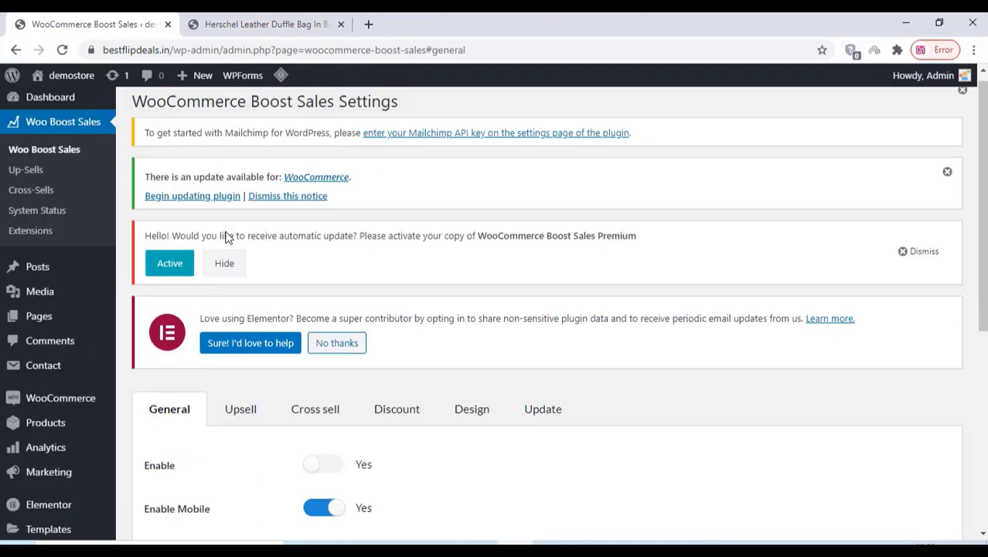
{"action": "scroll", "coordinate": [168, 196], "scroll_direction": "down", "scroll_amount": 3}
{"action": "left_click", "coordinate": [324, 251]}
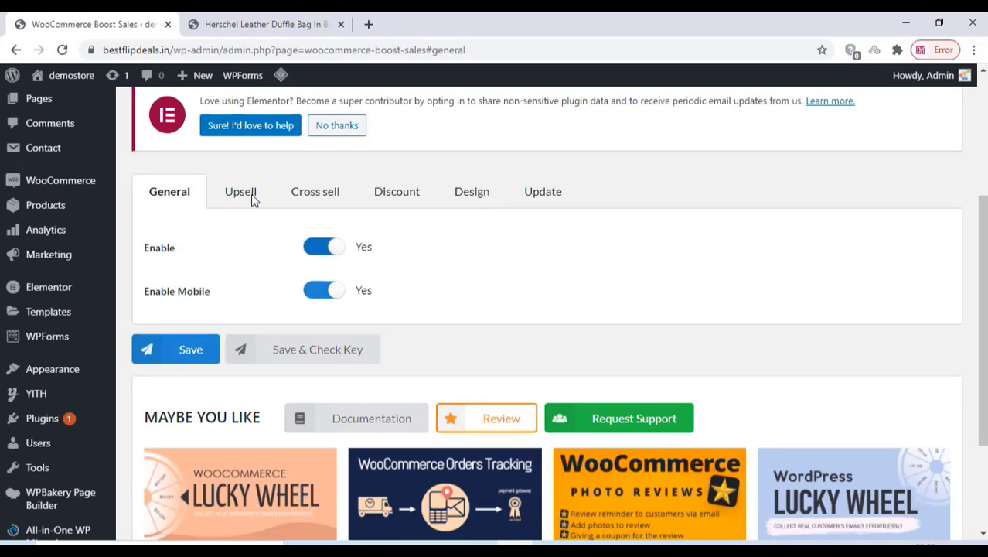
{"action": "left_click", "coordinate": [183, 358]}
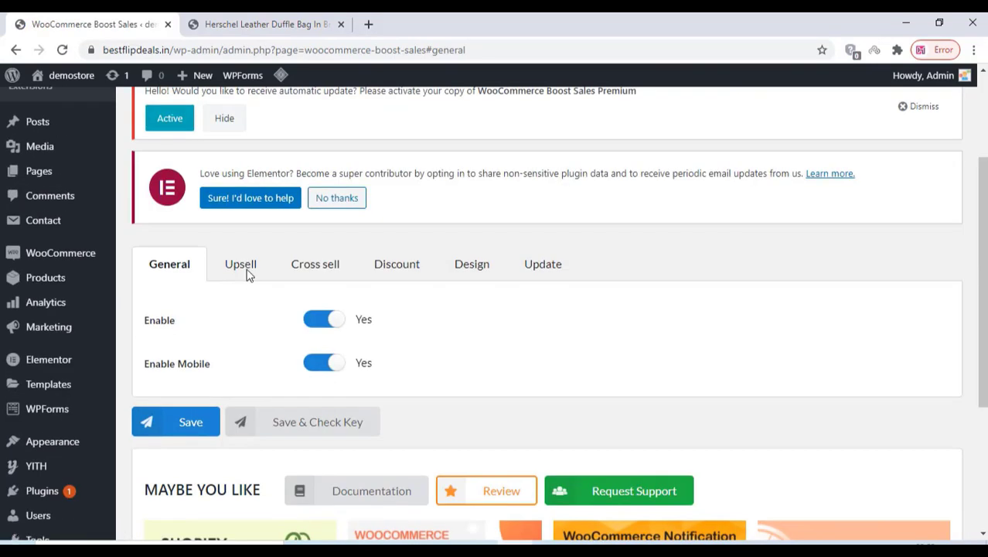
Review the plugin's upsell settings, from the page visibility options to the Ajax add-to-cart option
{"action": "left_click", "coordinate": [241, 265]}
{"action": "scroll", "coordinate": [225, 326], "scroll_direction": "down", "scroll_amount": 2}
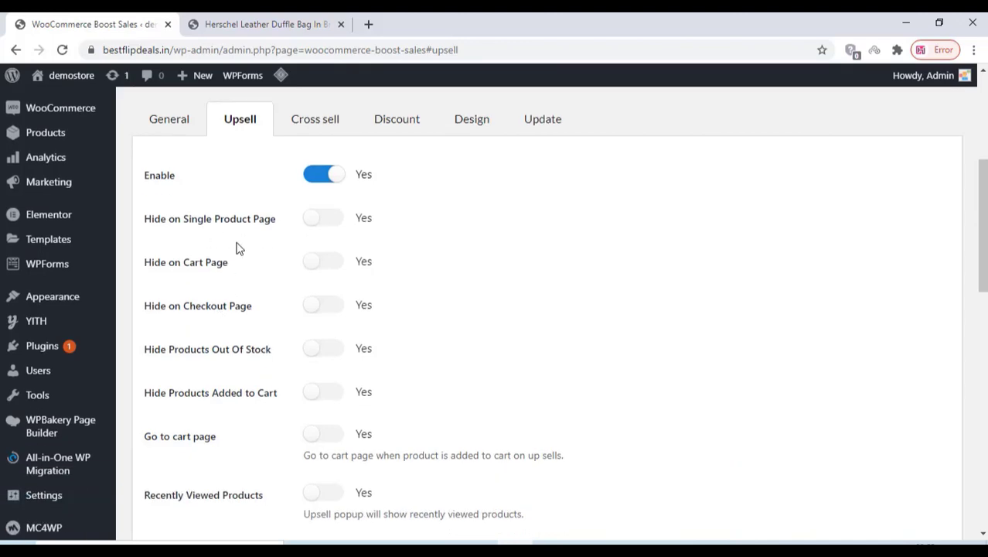
{"action": "scroll", "coordinate": [228, 318], "scroll_direction": "down", "scroll_amount": 7}
{"action": "scroll", "coordinate": [228, 319], "scroll_direction": "down", "scroll_amount": 2}
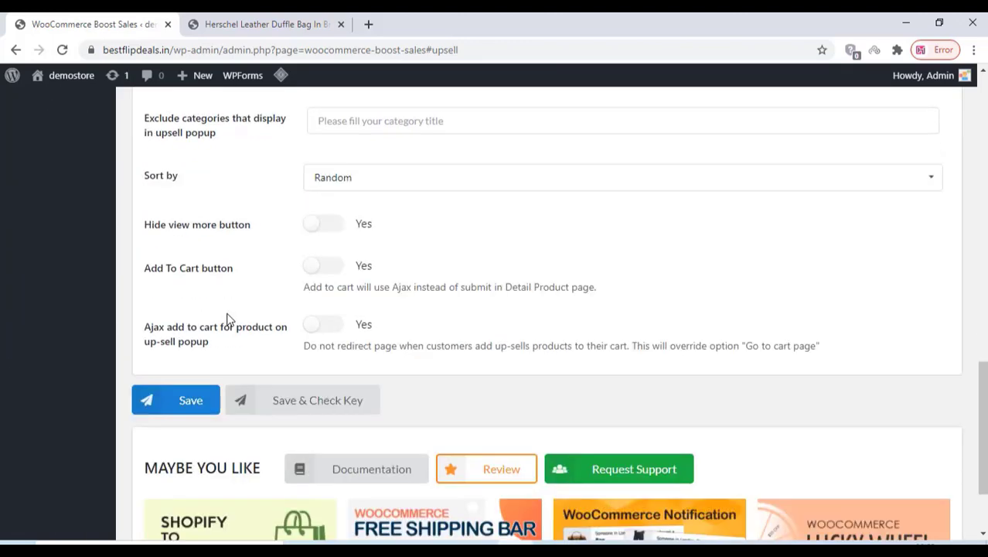
{"action": "scroll", "coordinate": [229, 319], "scroll_direction": "up", "scroll_amount": 10}
Set cross-sells to display on "Below Add to cart button" with Slide enabled, and save the settings
{"action": "left_click", "coordinate": [314, 191]}
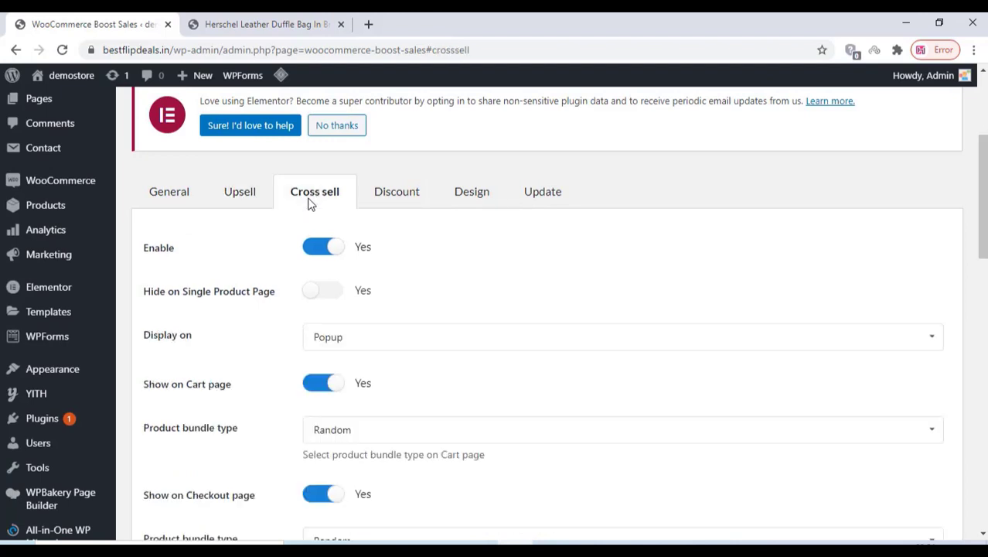
{"action": "scroll", "coordinate": [265, 285], "scroll_direction": "down", "scroll_amount": 3}
{"action": "scroll", "coordinate": [293, 199], "scroll_direction": "up", "scroll_amount": 1}
{"action": "left_click", "coordinate": [325, 194]}
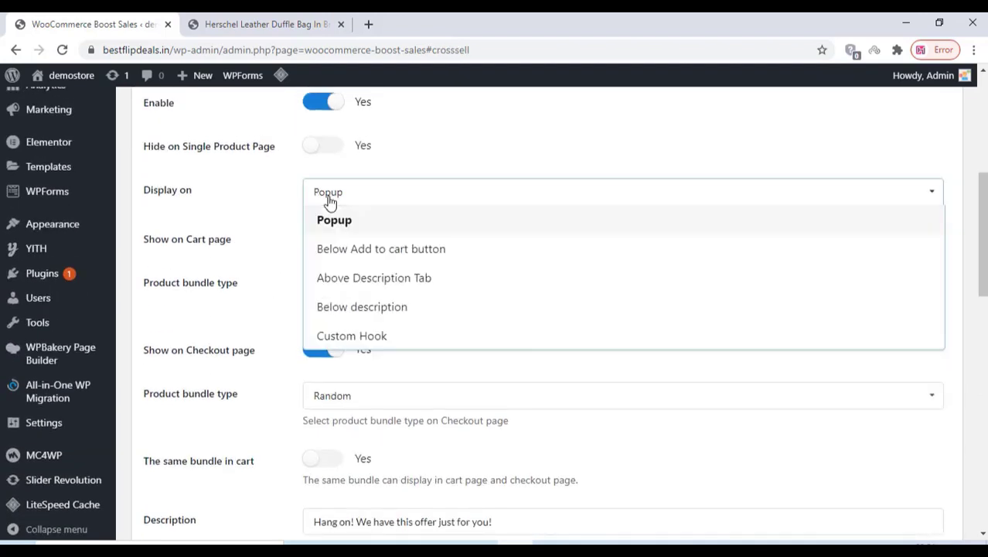
{"action": "left_click", "coordinate": [337, 249]}
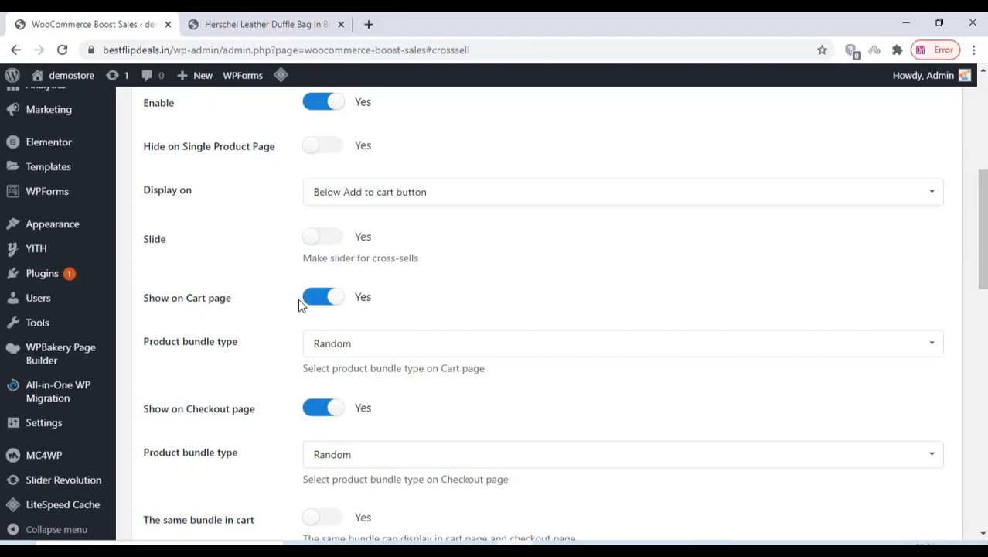
{"action": "left_click", "coordinate": [337, 243]}
{"action": "scroll", "coordinate": [264, 263], "scroll_direction": "down", "scroll_amount": 3}
{"action": "scroll", "coordinate": [259, 271], "scroll_direction": "down", "scroll_amount": 4}
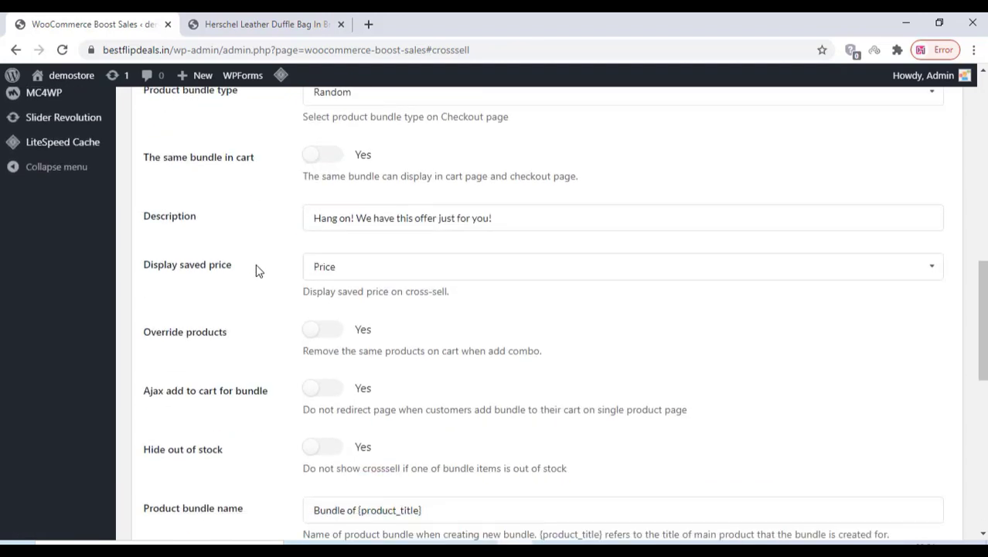
{"action": "scroll", "coordinate": [259, 272], "scroll_direction": "down", "scroll_amount": 2}
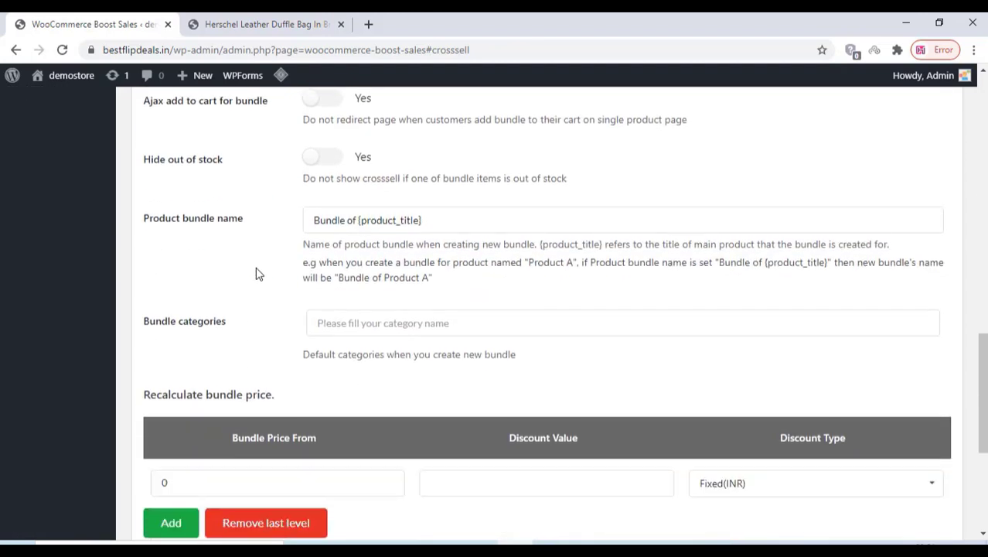
{"action": "scroll", "coordinate": [383, 337], "scroll_direction": "down", "scroll_amount": 1}
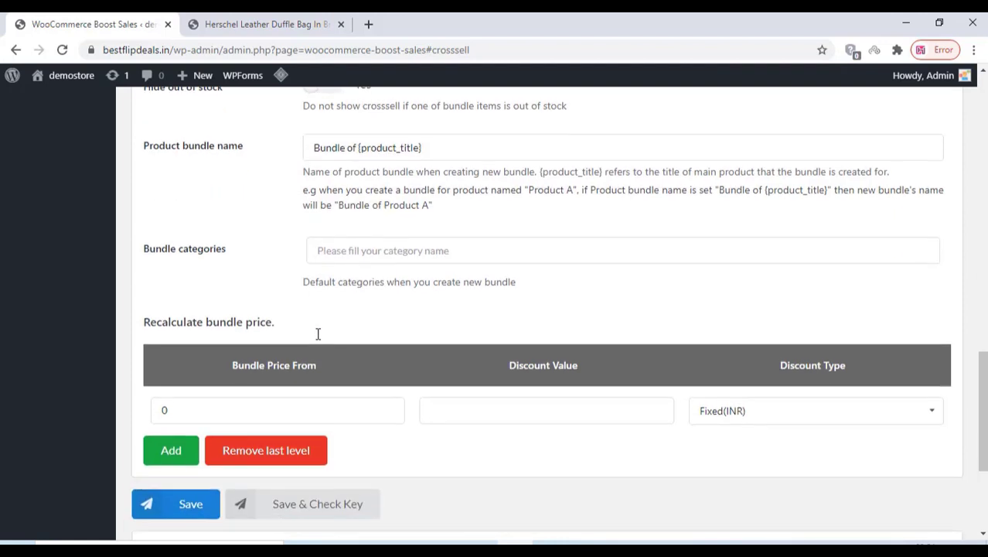
{"action": "left_click", "coordinate": [177, 511]}
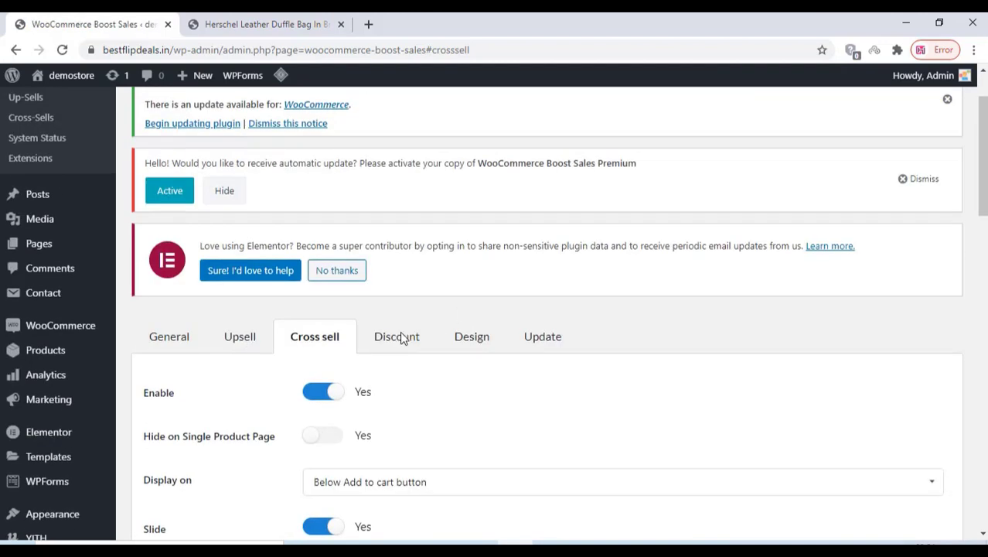
Examine the plugin's discount bar and coupon options and its design settings
{"action": "left_click", "coordinate": [404, 337]}
{"action": "scroll", "coordinate": [346, 331], "scroll_direction": "down", "scroll_amount": 3}
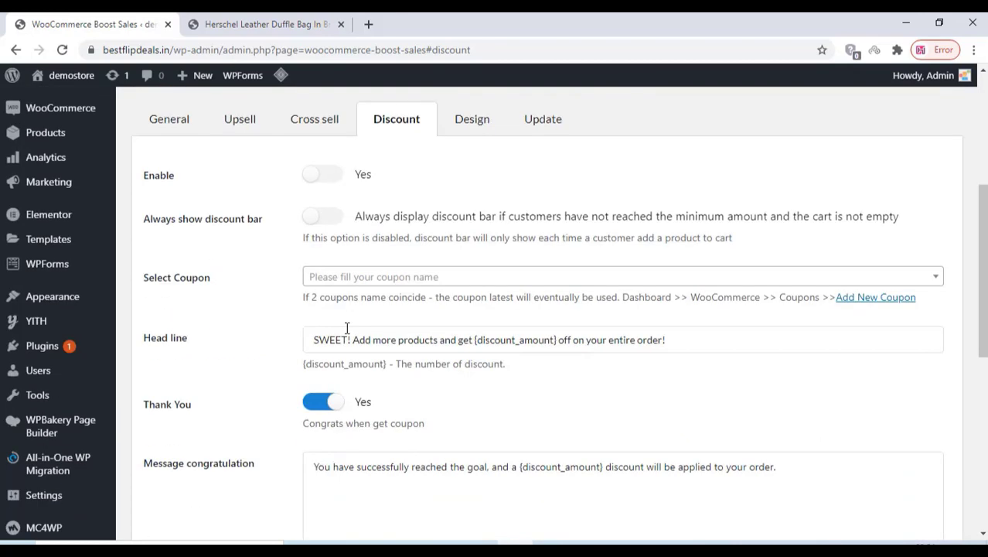
{"action": "scroll", "coordinate": [356, 330], "scroll_direction": "down", "scroll_amount": 1}
{"action": "scroll", "coordinate": [367, 329], "scroll_direction": "down", "scroll_amount": 3}
{"action": "scroll", "coordinate": [367, 332], "scroll_direction": "up", "scroll_amount": 4}
{"action": "scroll", "coordinate": [367, 334], "scroll_direction": "up", "scroll_amount": 2}
{"action": "left_click", "coordinate": [467, 264]}
{"action": "scroll", "coordinate": [294, 351], "scroll_direction": "down", "scroll_amount": 5}
{"action": "scroll", "coordinate": [294, 351], "scroll_direction": "up", "scroll_amount": 5}
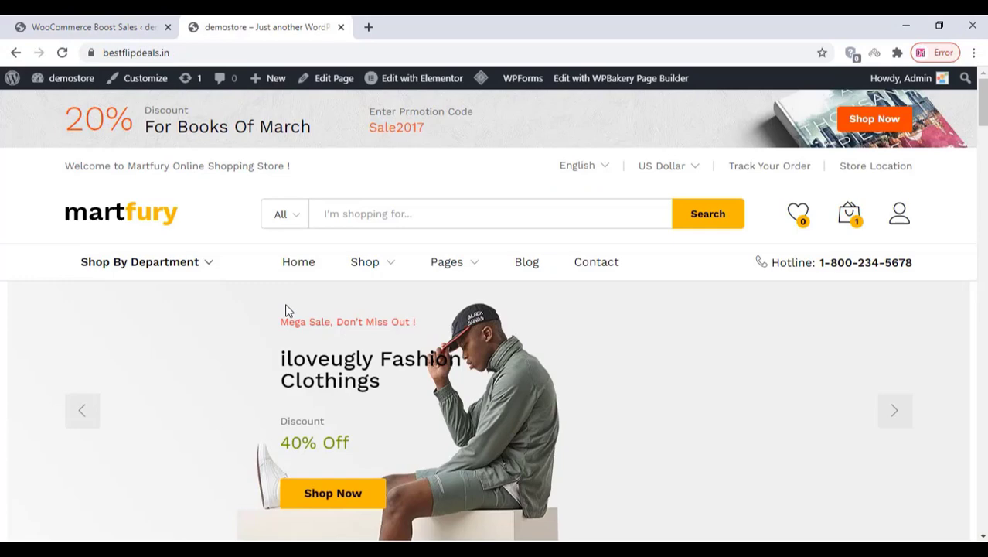
On the storefront, open the Rayban Rounded Sunglass Brown Color product and add it to the cart
{"action": "scroll", "coordinate": [285, 306], "scroll_direction": "down", "scroll_amount": 5}
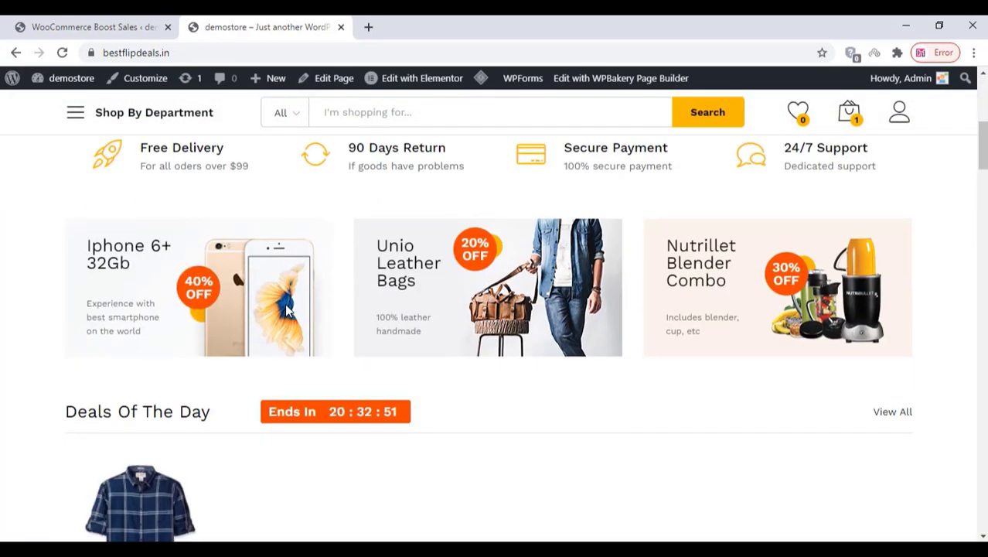
{"action": "scroll", "coordinate": [286, 309], "scroll_direction": "down", "scroll_amount": 10}
{"action": "scroll", "coordinate": [285, 312], "scroll_direction": "down", "scroll_amount": 1}
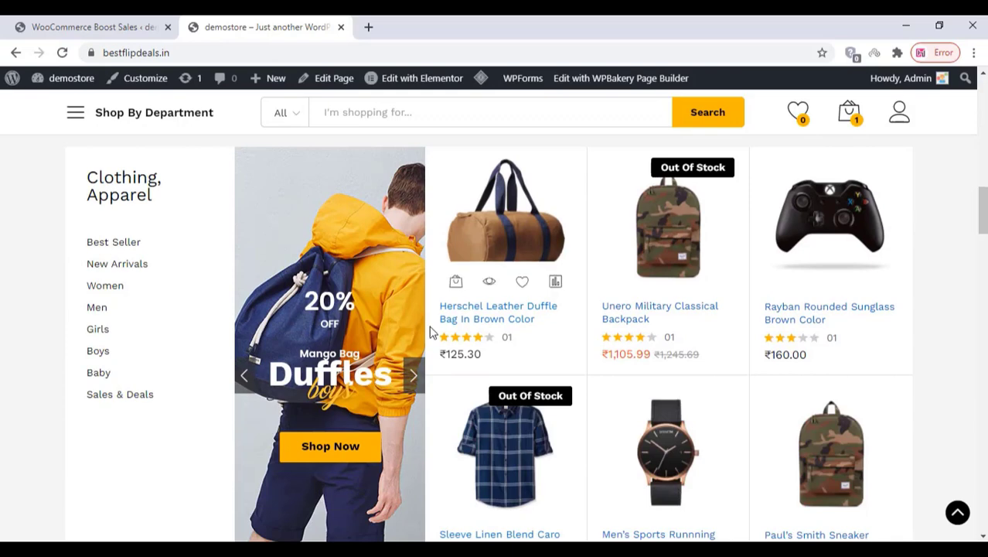
{"action": "mouse_move", "coordinate": [621, 353]}
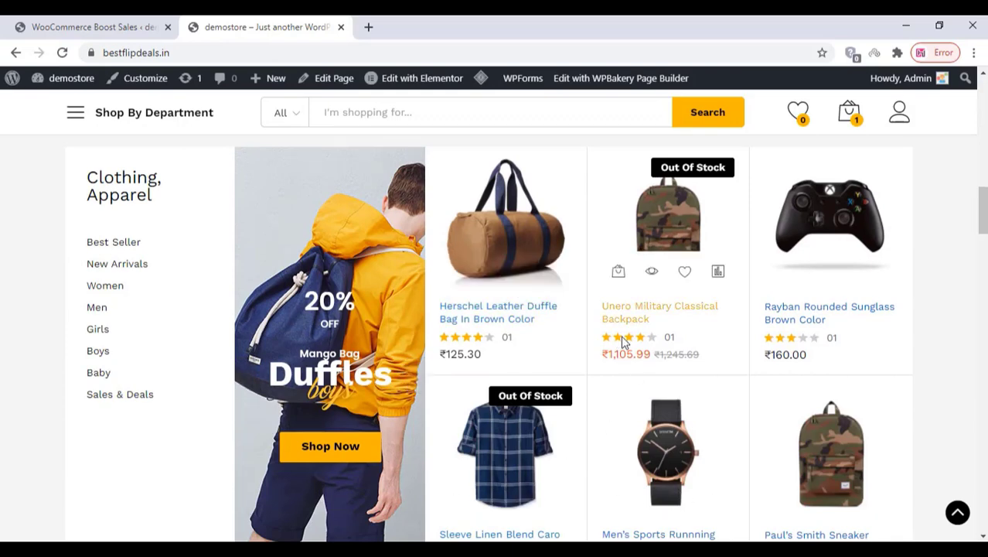
{"action": "left_click", "coordinate": [757, 357]}
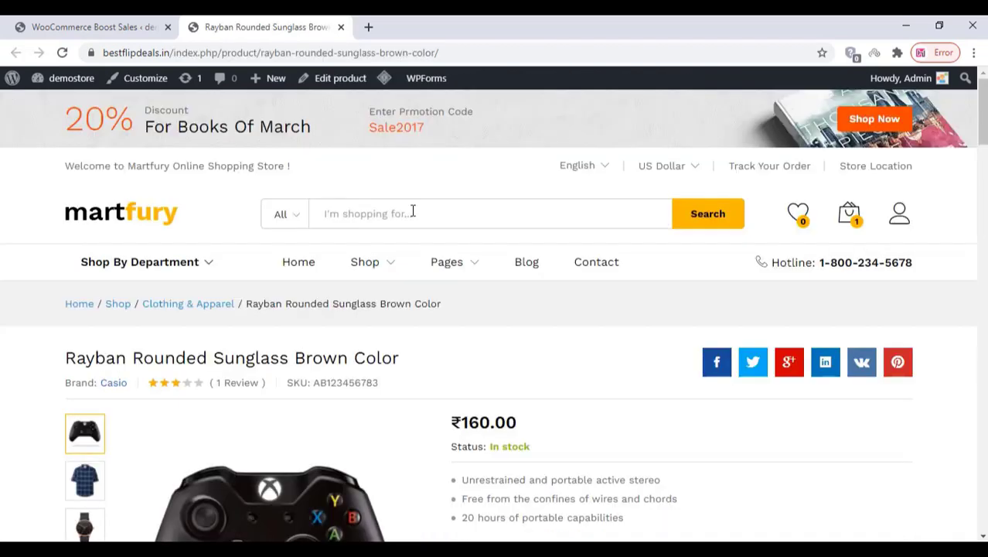
{"action": "scroll", "coordinate": [413, 214], "scroll_direction": "down", "scroll_amount": 4}
{"action": "scroll", "coordinate": [403, 225], "scroll_direction": "up", "scroll_amount": 2}
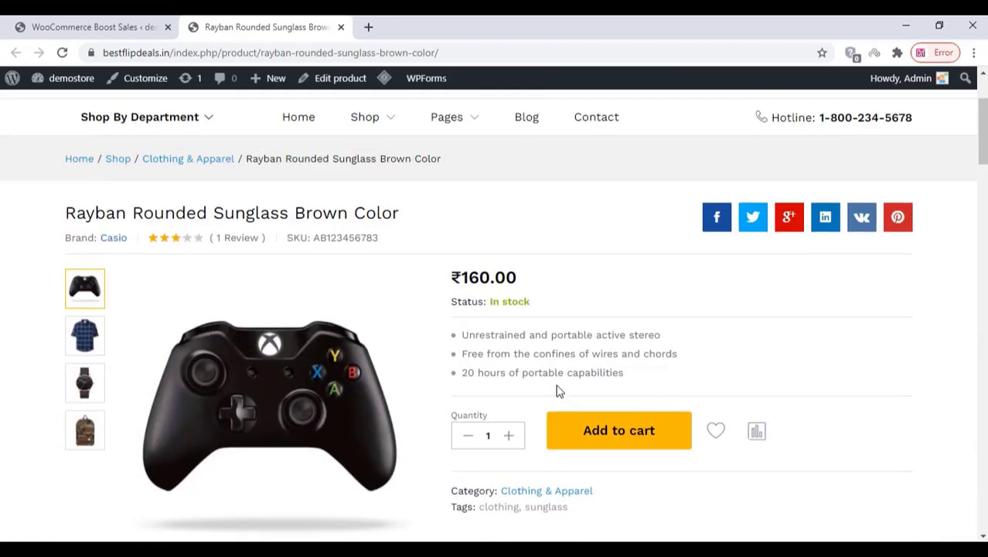
{"action": "left_click", "coordinate": [608, 434]}
Show the mini cart's contents and remove the Herschel Leather Duffle Bag from it
{"action": "scroll", "coordinate": [607, 434], "scroll_direction": "down", "scroll_amount": 3}
{"action": "scroll", "coordinate": [608, 434], "scroll_direction": "up", "scroll_amount": 5}
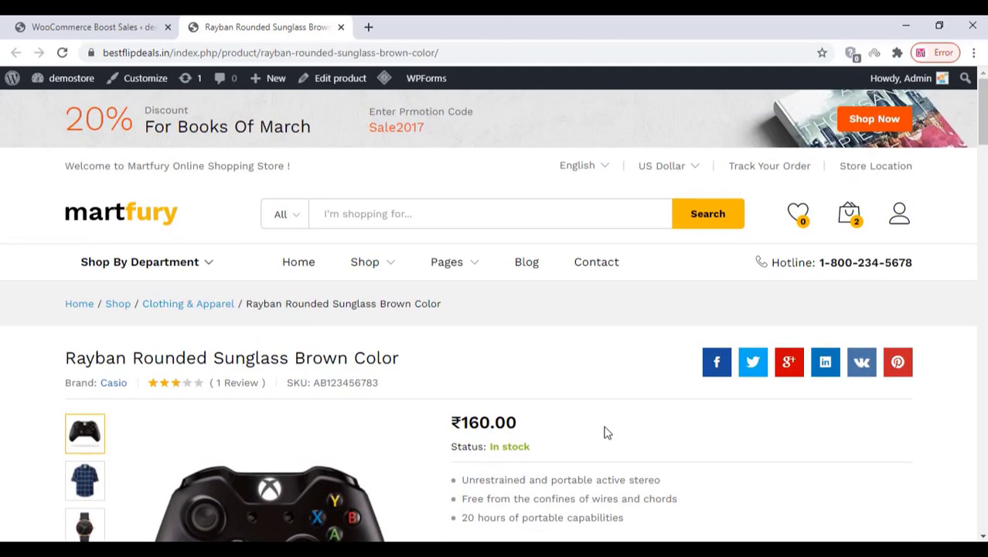
{"action": "mouse_move", "coordinate": [844, 229]}
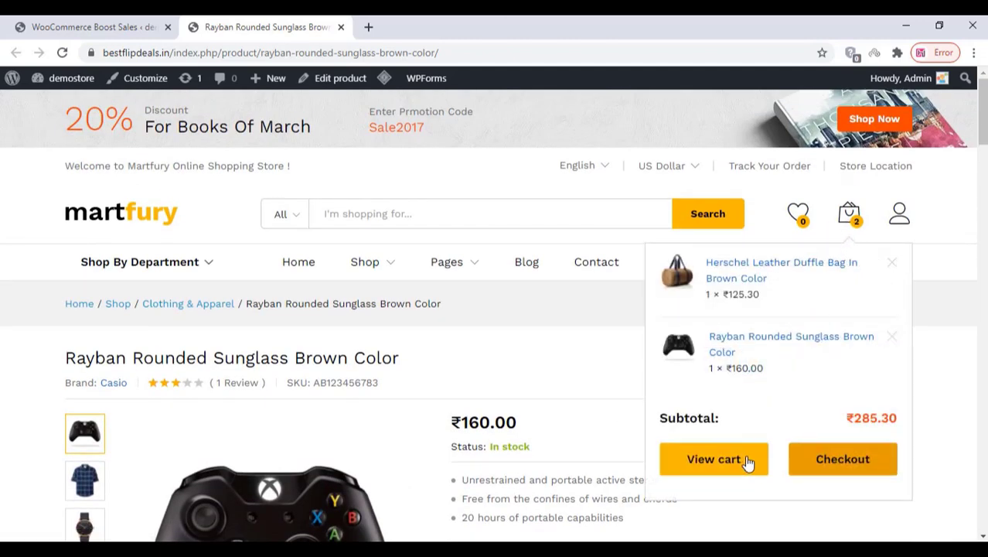
{"action": "left_click", "coordinate": [892, 262]}
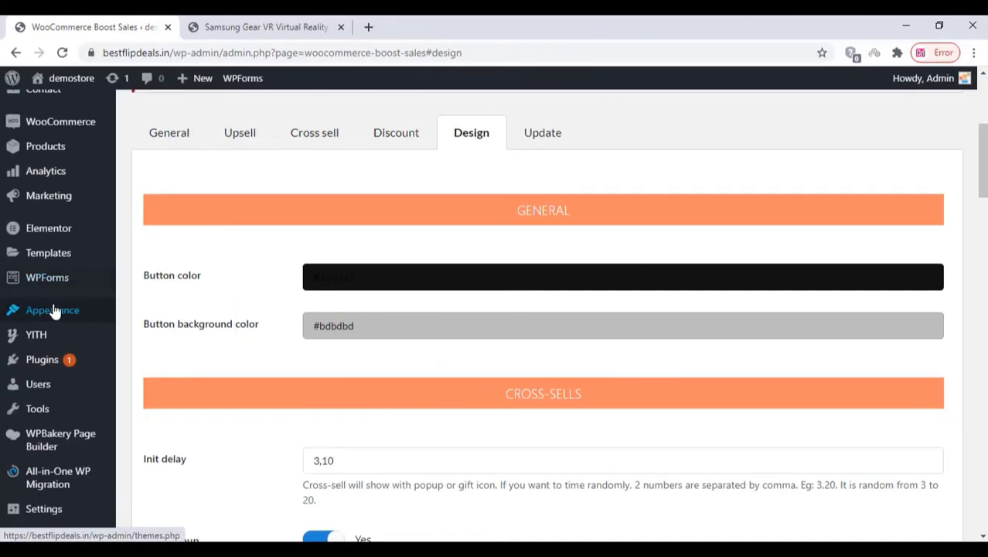
In the theme customizer's product page layout settings, disable "Add to cart with AJAX" and publish the change
{"action": "mouse_move", "coordinate": [55, 310]}
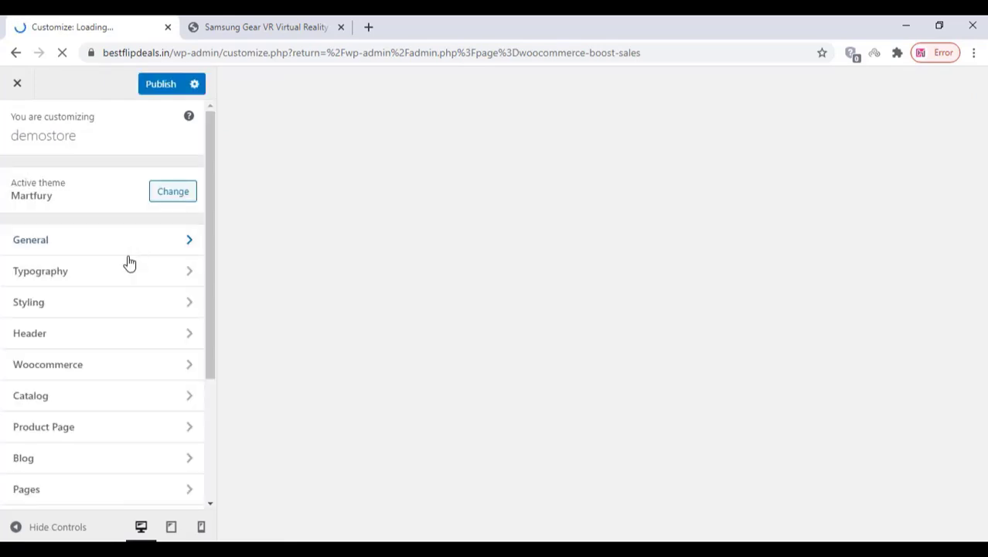
{"action": "scroll", "coordinate": [95, 278], "scroll_direction": "down", "scroll_amount": 3}
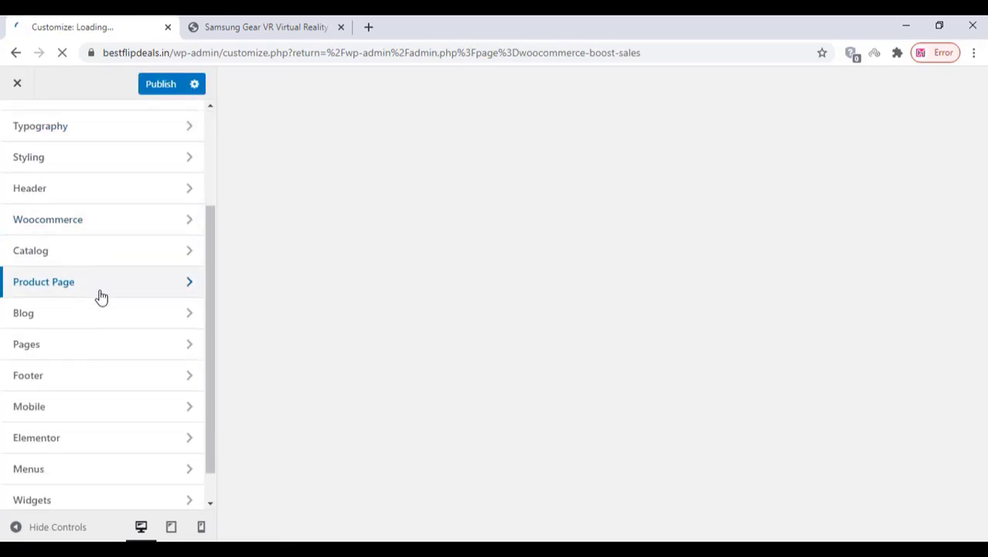
{"action": "left_click", "coordinate": [102, 294]}
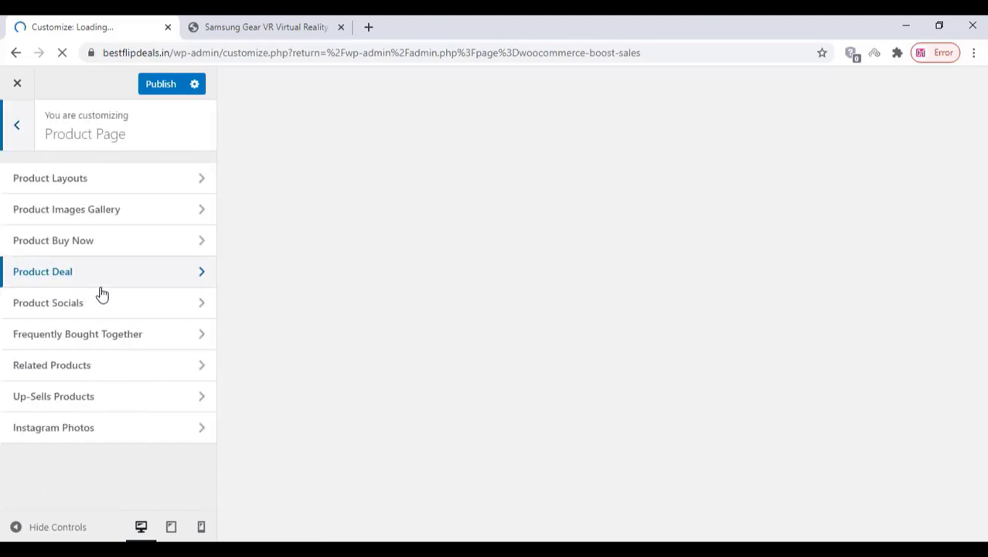
{"action": "left_click", "coordinate": [122, 192]}
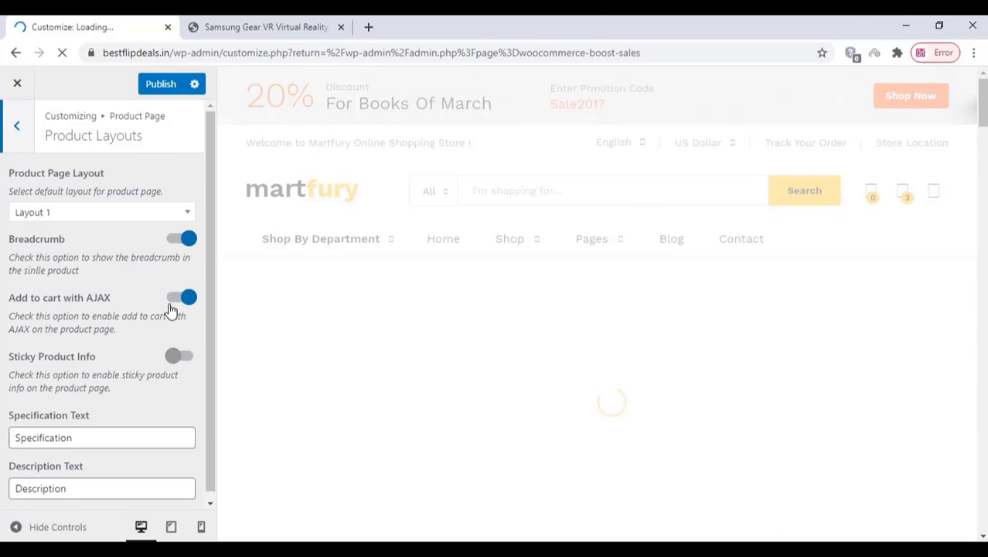
{"action": "left_click", "coordinate": [173, 300]}
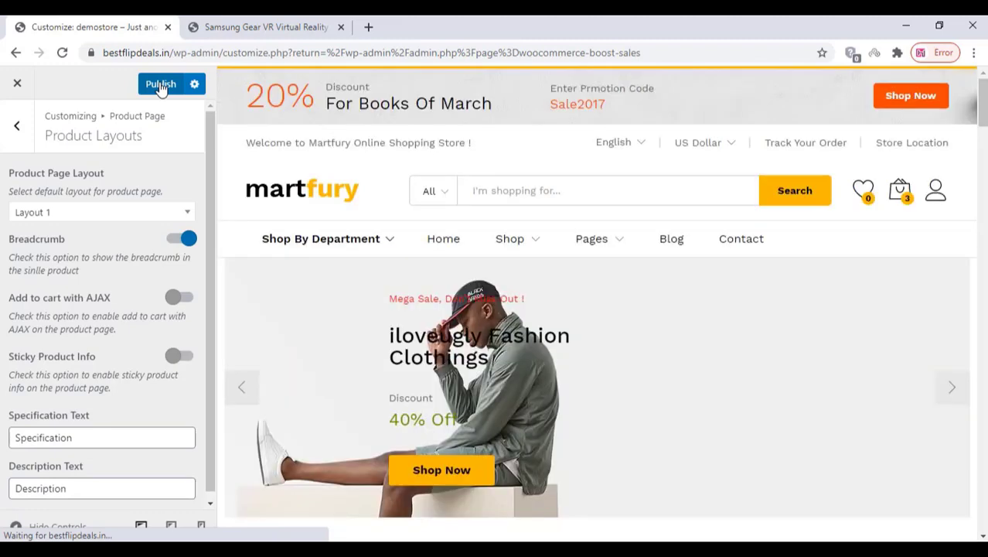
{"action": "left_click", "coordinate": [160, 84]}
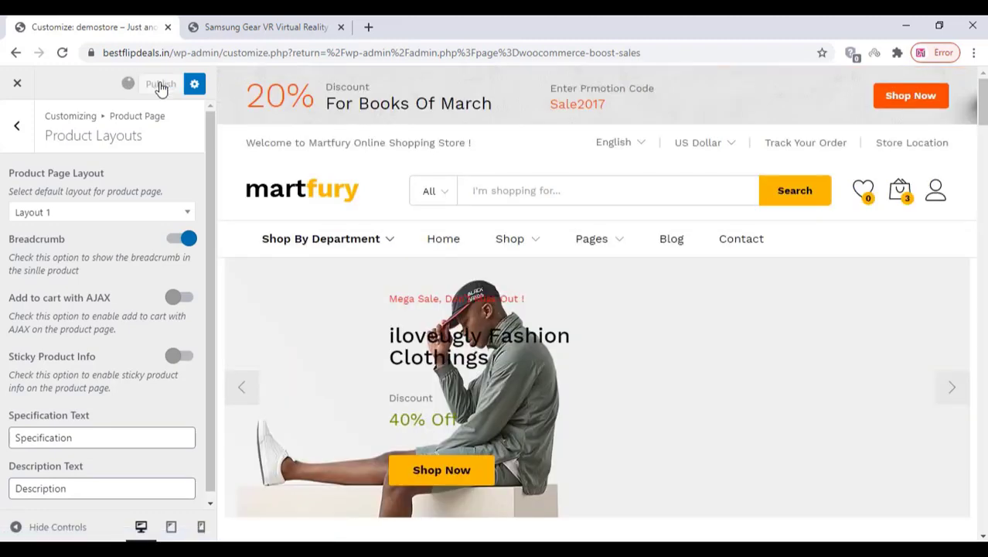
On the storefront, empty the mini cart by removing the Rayban Rounded Sunglass and the Samsung Gear VR headset
{"action": "left_click", "coordinate": [269, 25]}
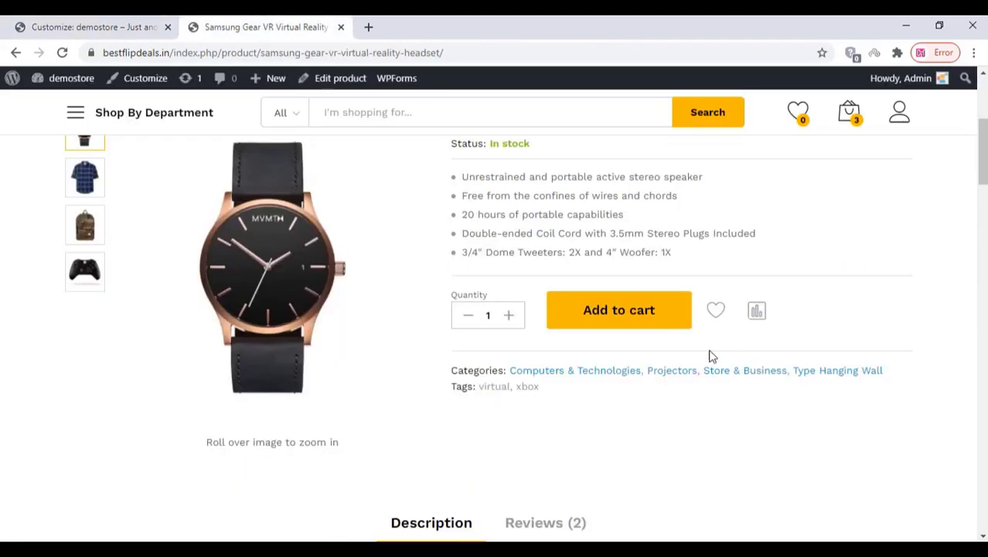
{"action": "scroll", "coordinate": [680, 371], "scroll_direction": "up", "scroll_amount": 3}
{"action": "mouse_move", "coordinate": [849, 141]}
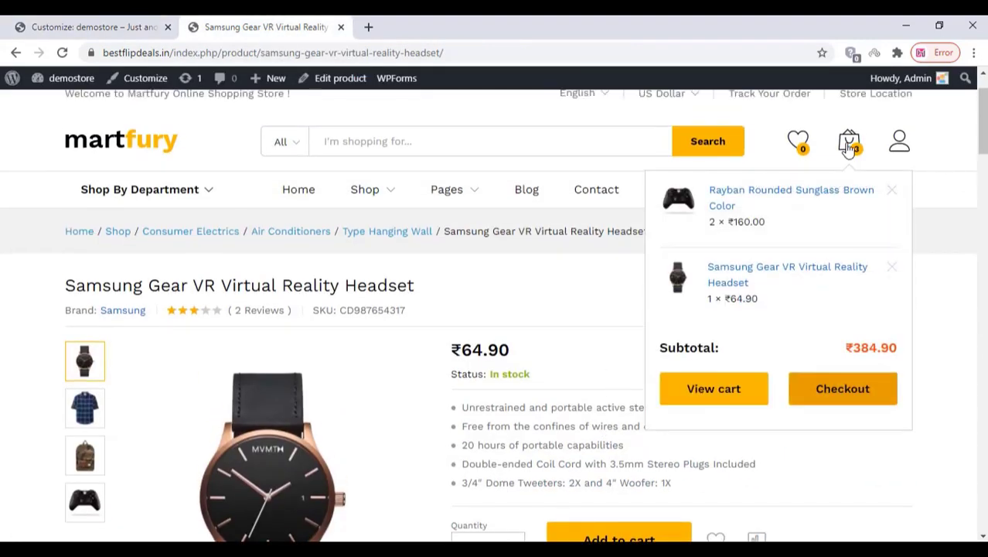
{"action": "left_click", "coordinate": [891, 193]}
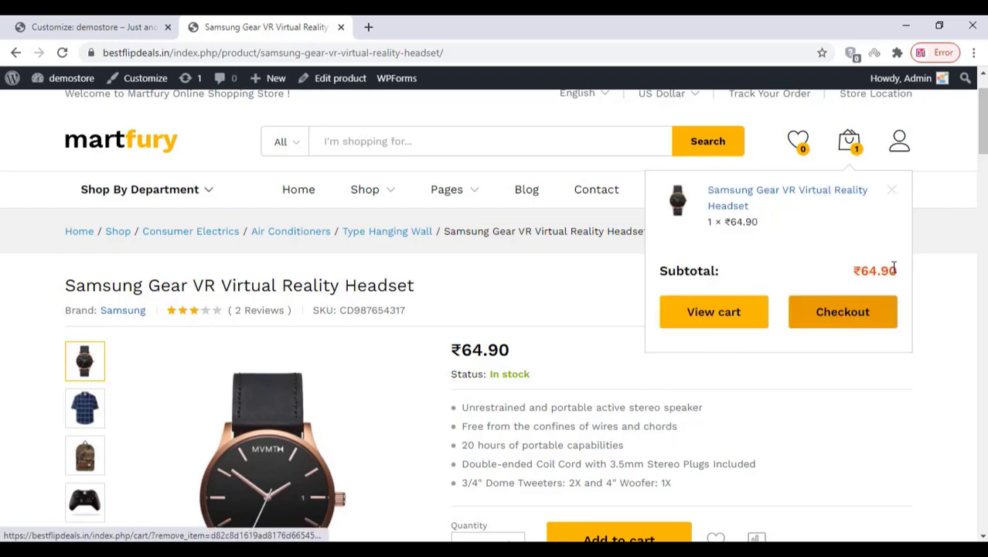
{"action": "left_click", "coordinate": [890, 190]}
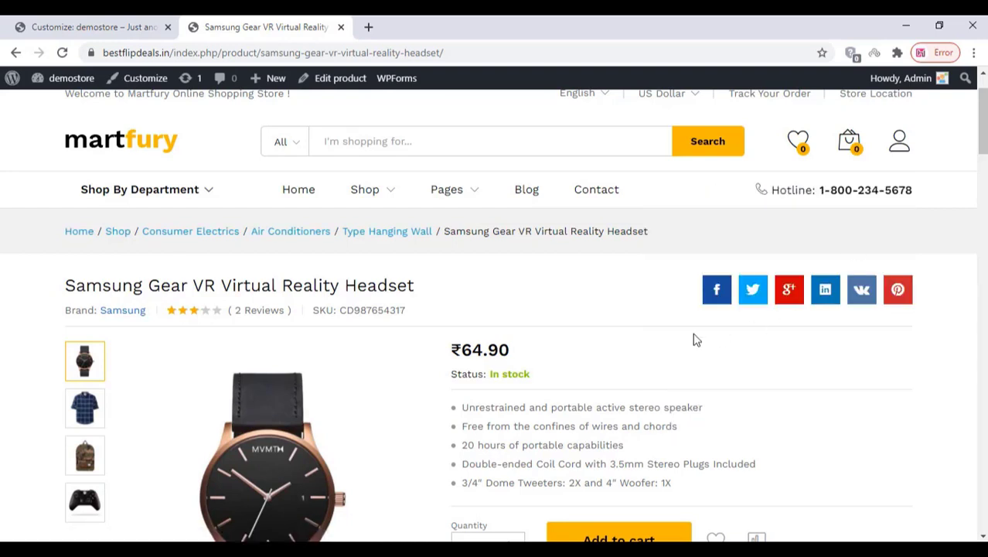
Reload the Samsung Gear VR Virtual Reality Headset page and add the product to the cart
{"action": "right_click", "coordinate": [661, 337]}
{"action": "left_click", "coordinate": [711, 380]}
{"action": "scroll", "coordinate": [553, 325], "scroll_direction": "down", "scroll_amount": 2}
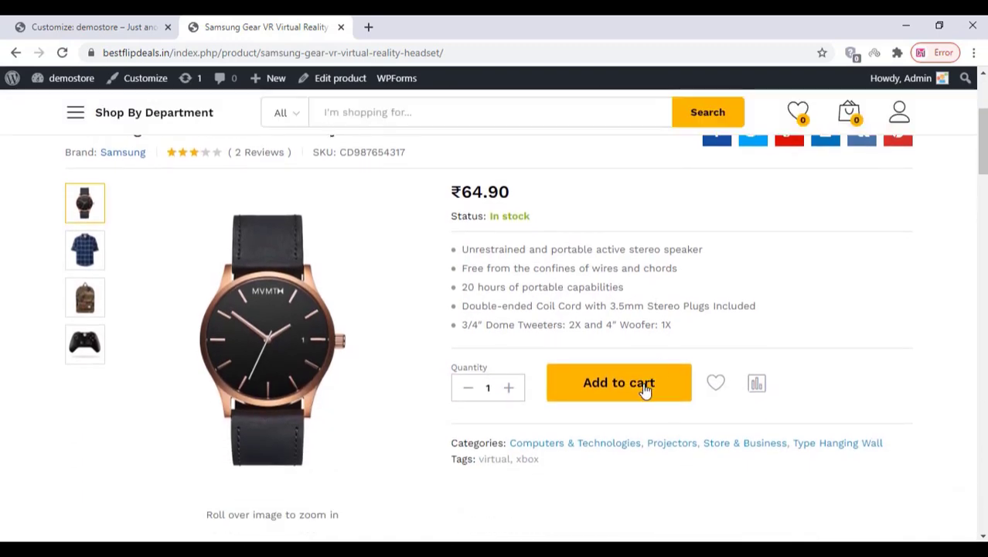
{"action": "left_click", "coordinate": [621, 388]}
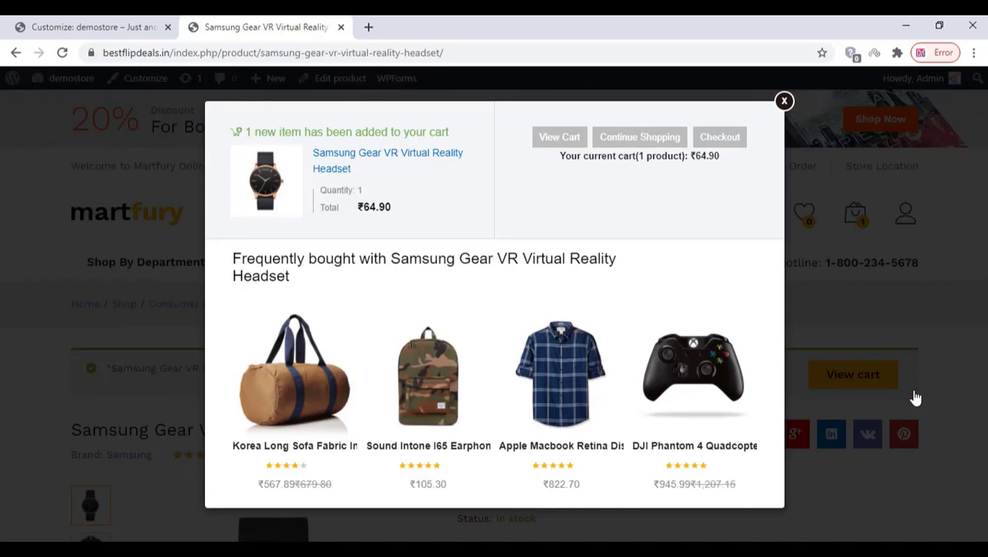
From the upsell popup, add the DJI Phantom 4 Quadcopter Camera and another Samsung Gear VR headset to the cart
{"action": "mouse_move", "coordinate": [666, 373]}
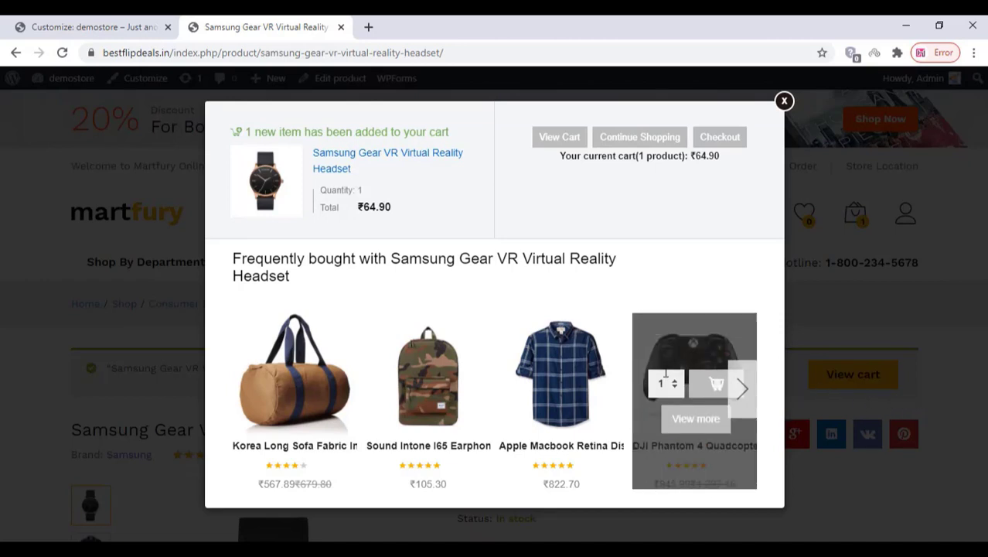
{"action": "left_click", "coordinate": [716, 384]}
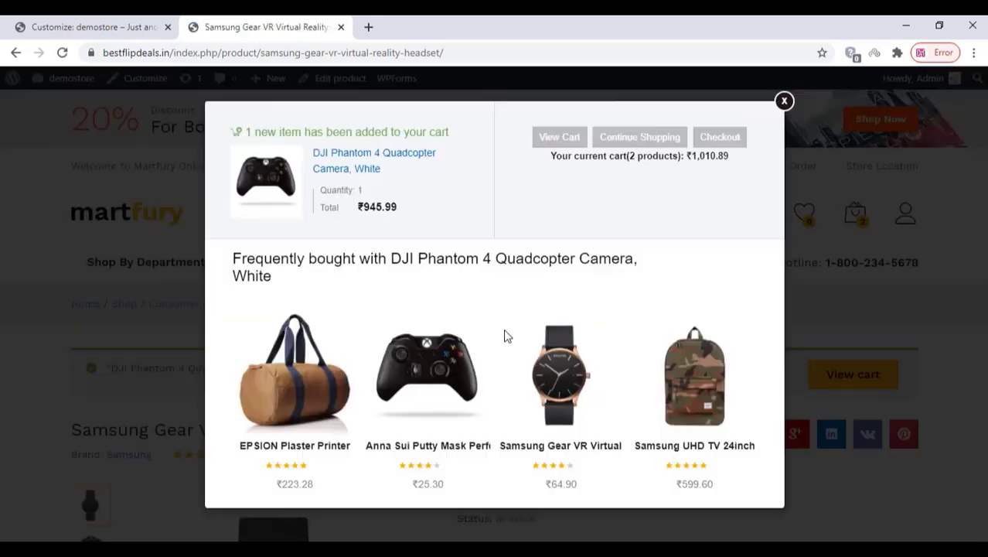
{"action": "mouse_move", "coordinate": [521, 326]}
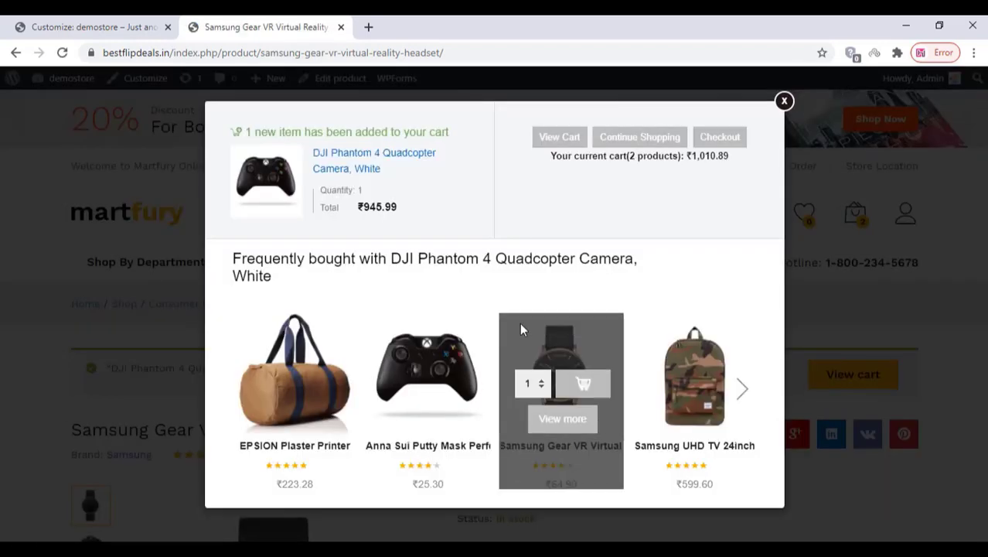
{"action": "left_click", "coordinate": [584, 387]}
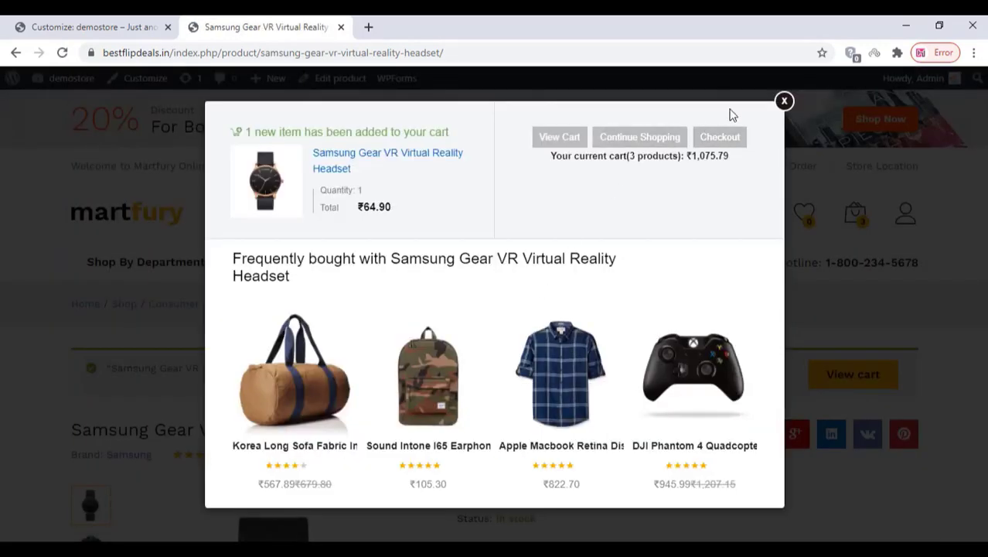
Proceed to checkout from the upsell popup and review the billing details and order summary
{"action": "left_click", "coordinate": [734, 137]}
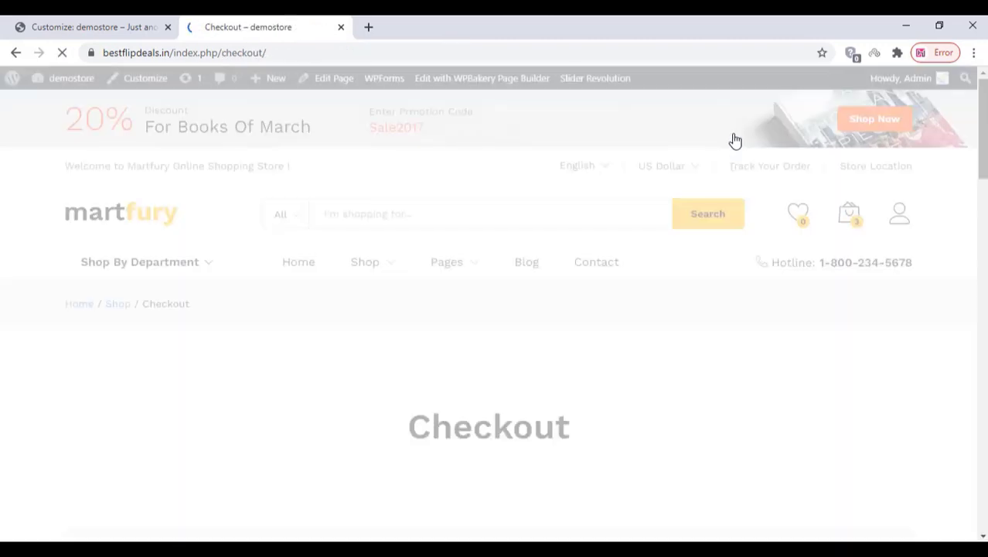
{"action": "scroll", "coordinate": [436, 313], "scroll_direction": "down", "scroll_amount": 15}
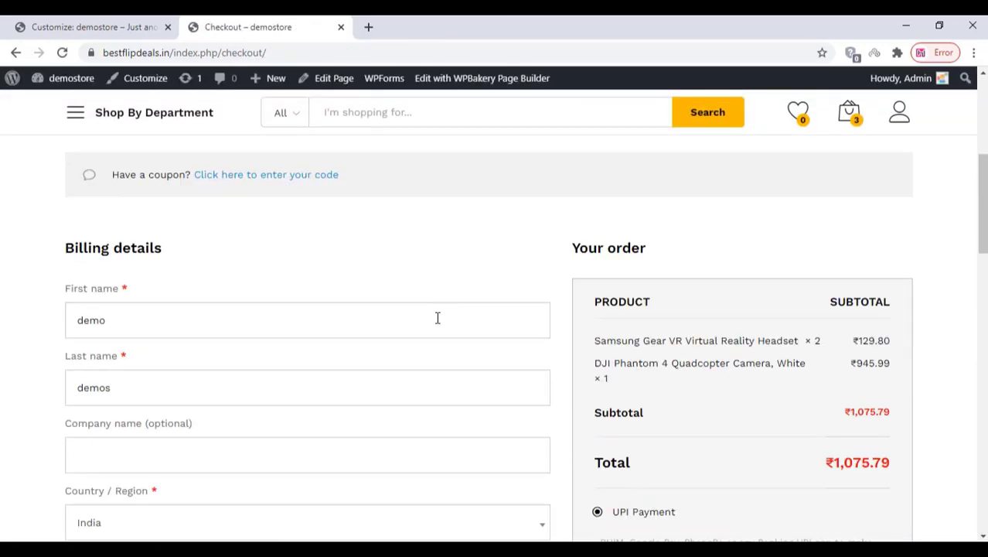
{"action": "scroll", "coordinate": [437, 319], "scroll_direction": "up", "scroll_amount": 6}
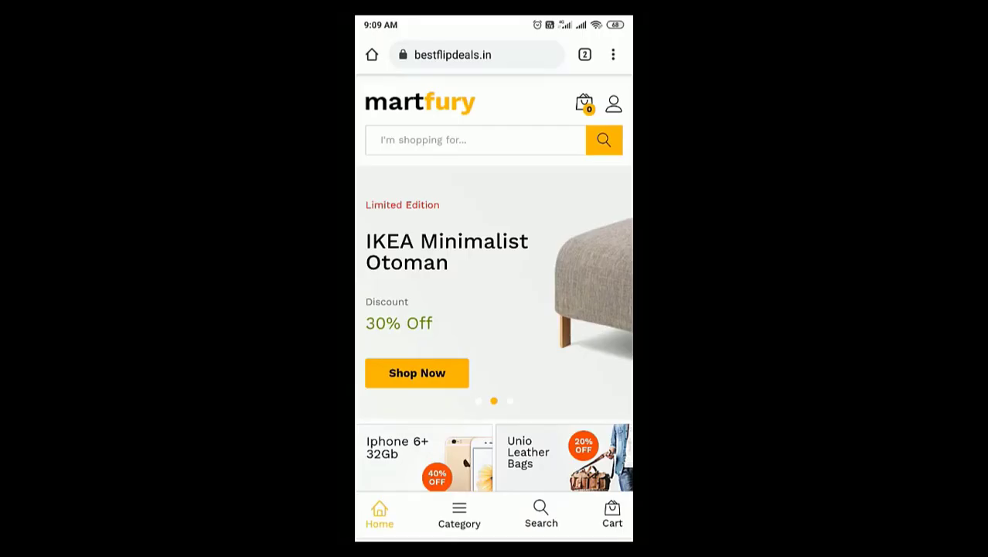
On the store's mobile home page, find and open the Aveeno Moisturizing Body Shower 450ml product and view its details
{"action": "scroll", "coordinate": [495, 263], "scroll_direction": "down", "scroll_amount": 10}
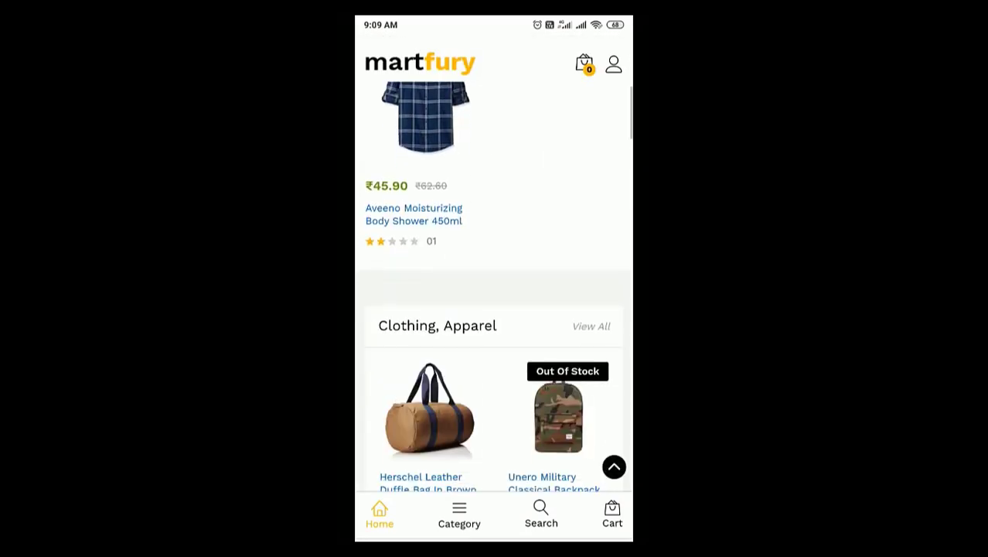
{"action": "scroll", "coordinate": [494, 286], "scroll_direction": "up", "scroll_amount": 3}
{"action": "left_click", "coordinate": [426, 240]}
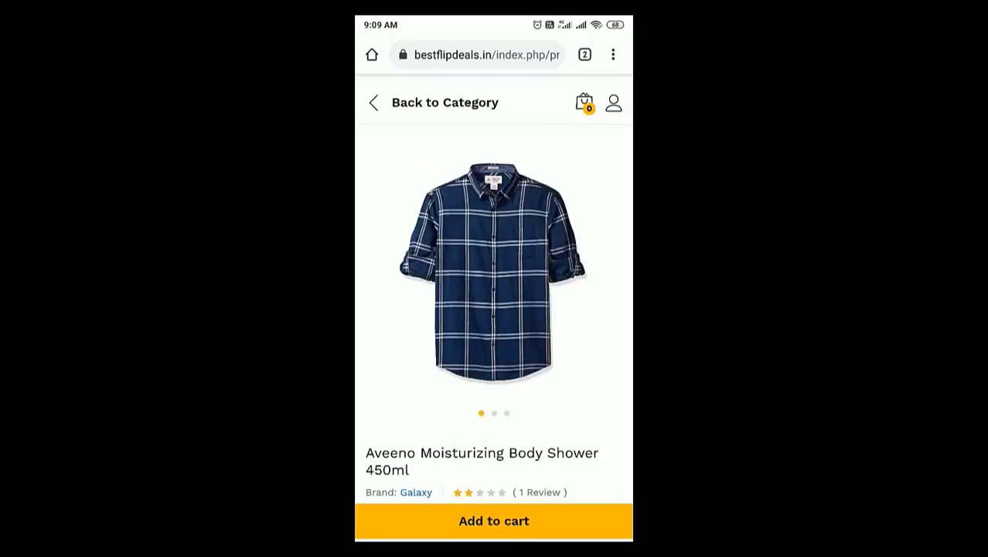
{"action": "scroll", "coordinate": [494, 286], "scroll_direction": "down", "scroll_amount": 3}
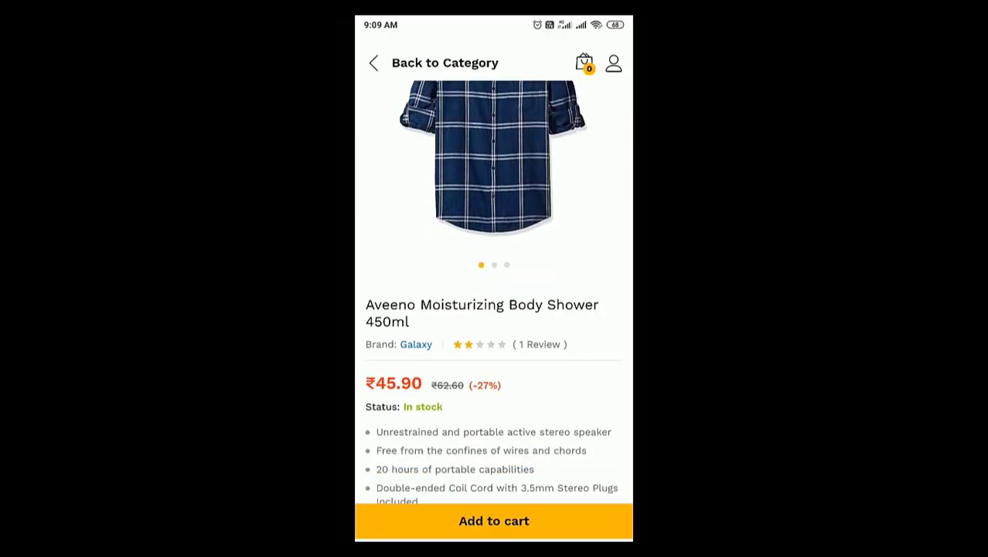